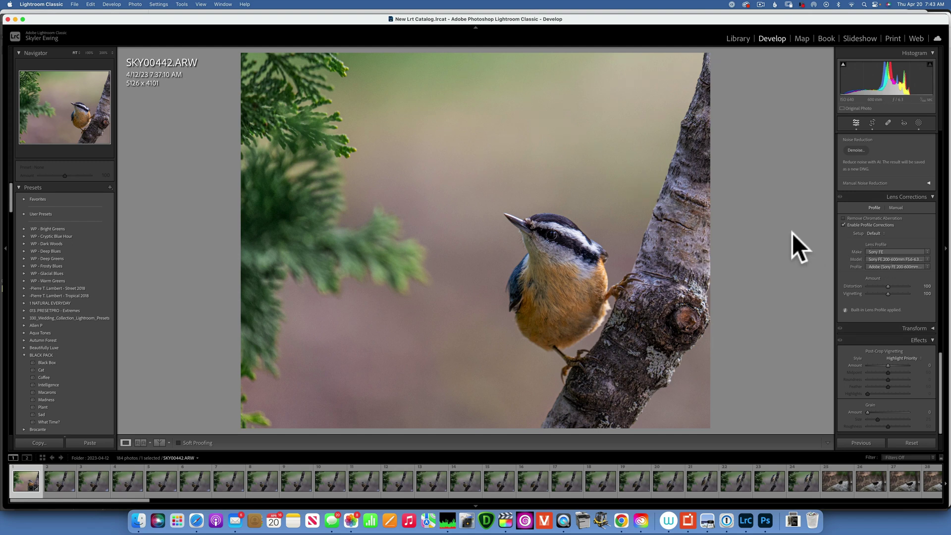
# Step: Visit the Library grid, return to Develop, and toggle the Before view off and back on
pyautogui.scroll(1, 899, 246)
pyautogui.scroll(10, 900, 246)
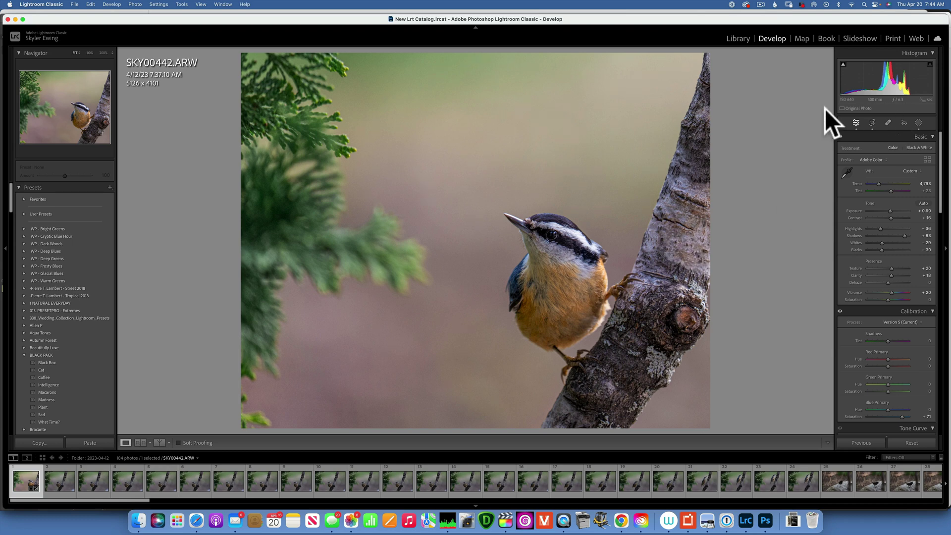
pyautogui.click(737, 36)
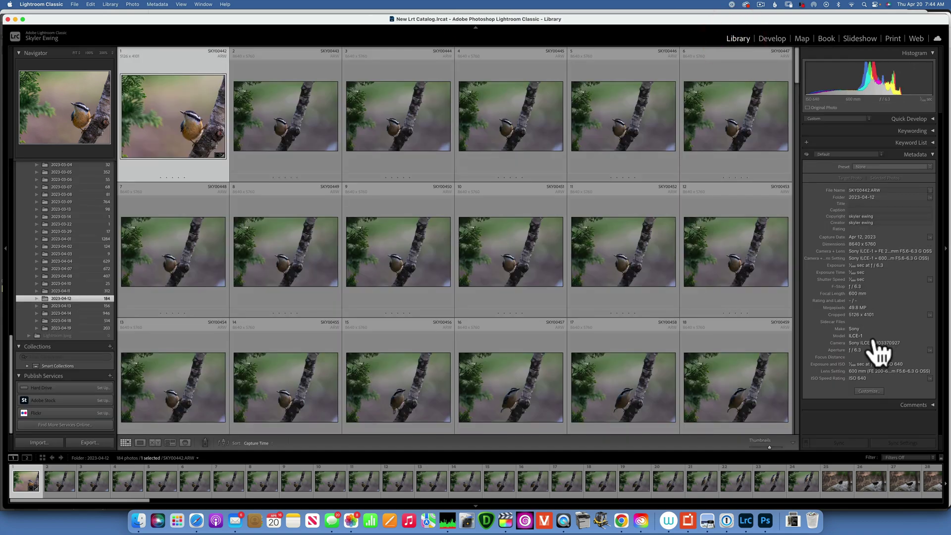
pyautogui.click(769, 39)
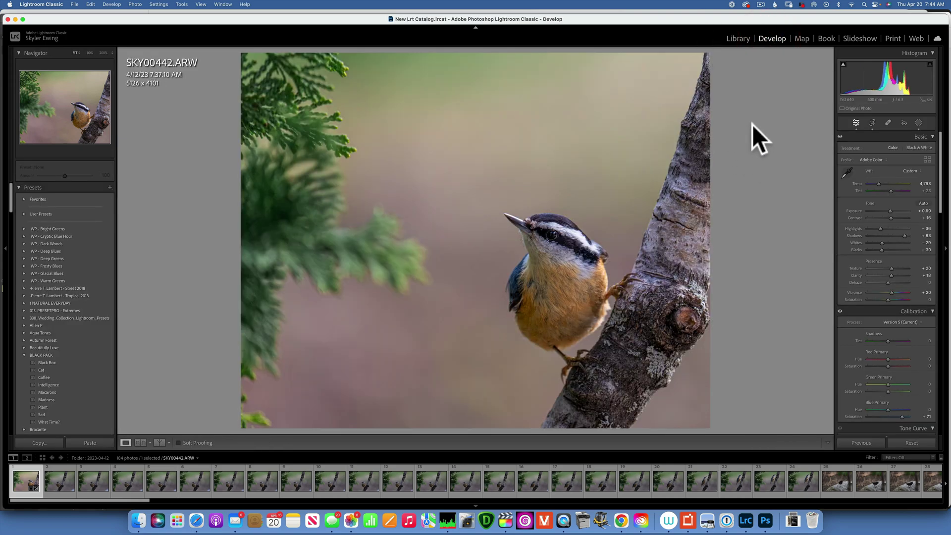
pyautogui.press('\\')
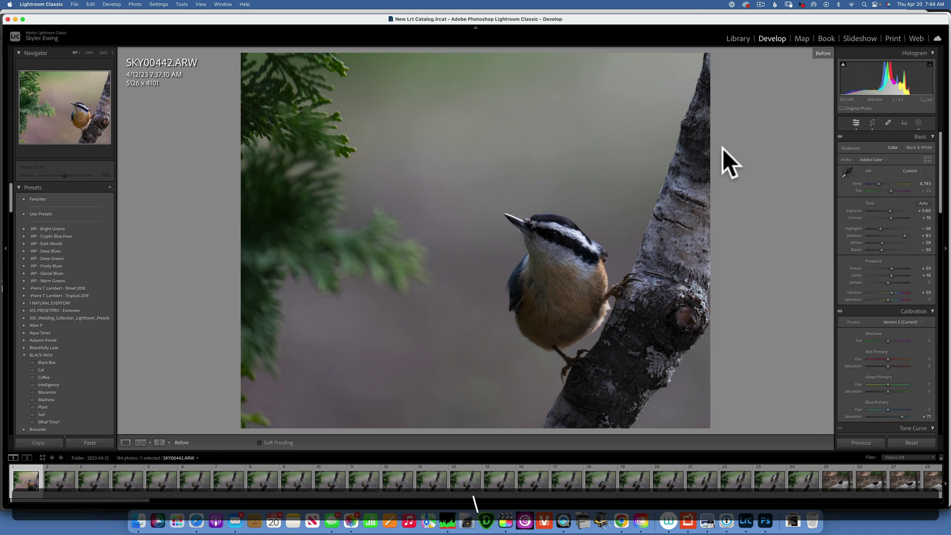
pyautogui.press('\\')
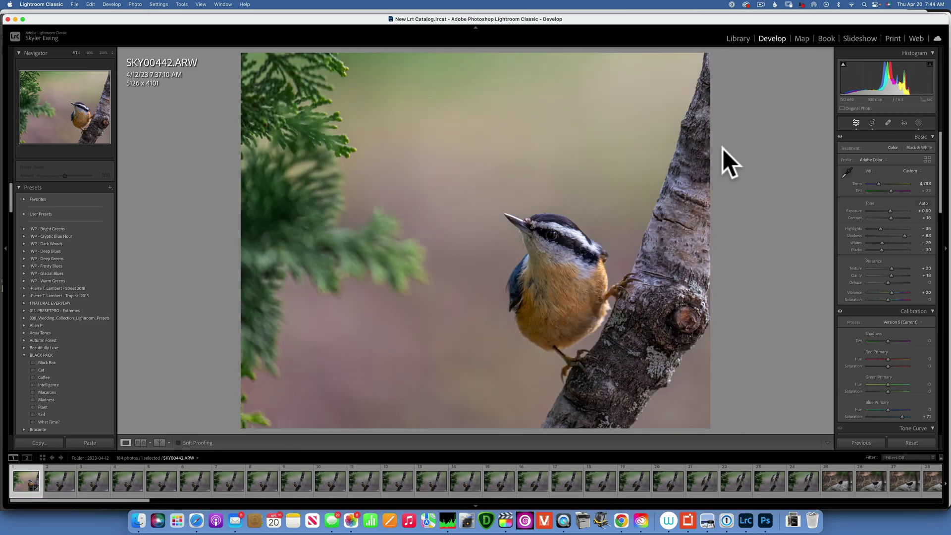
# Step: Magnify the nuthatch's head to 100% then 200% and scroll down to the Detail panel
pyautogui.click(88, 51)
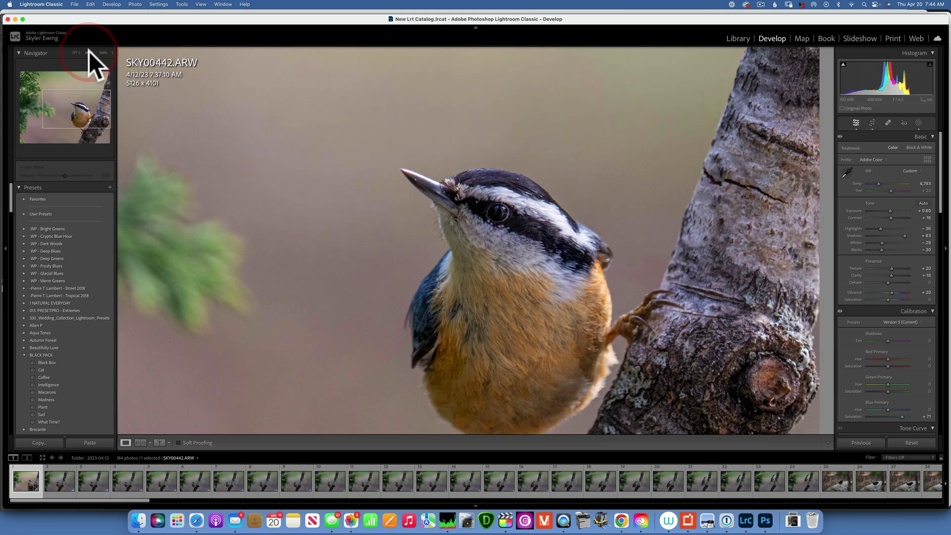
pyautogui.moveTo(433, 216); pyautogui.dragTo(423, 132)
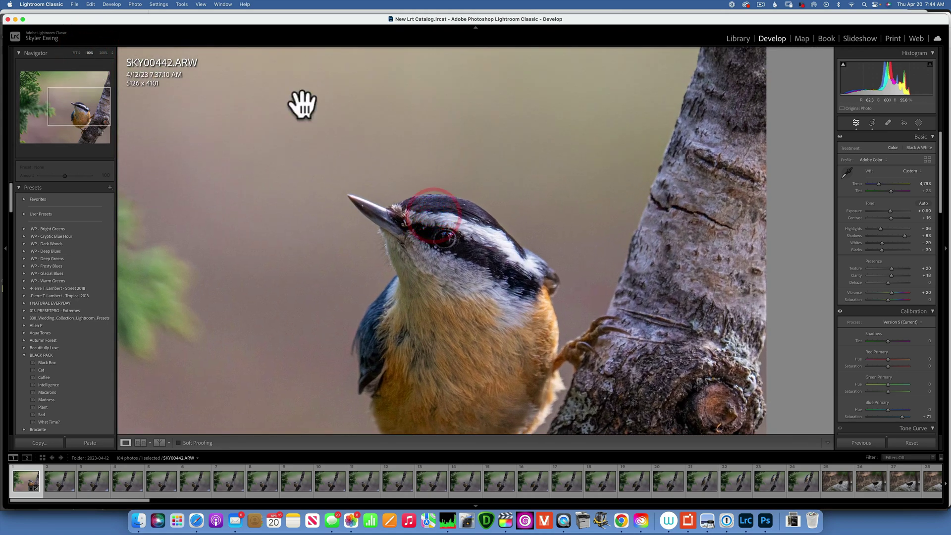
pyautogui.click(103, 52)
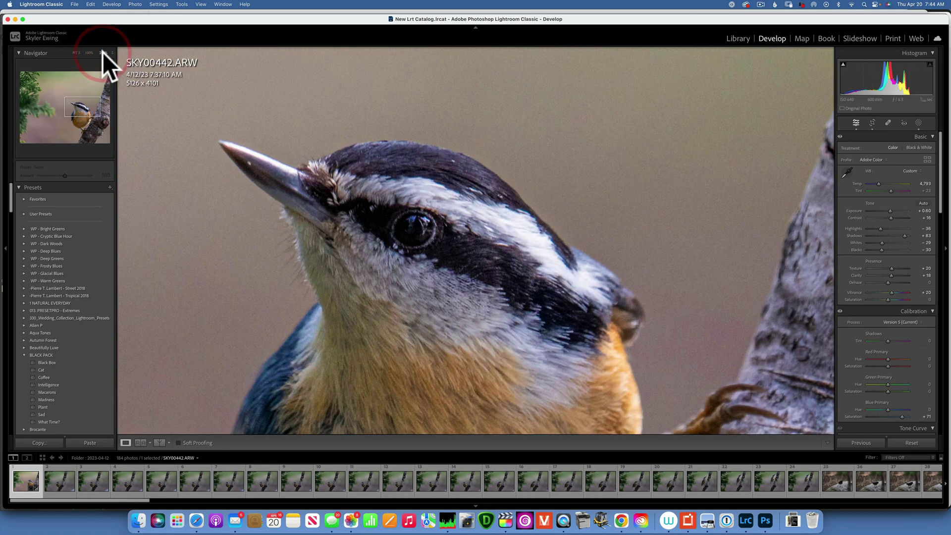
pyautogui.moveTo(402, 152); pyautogui.dragTo(543, 248)
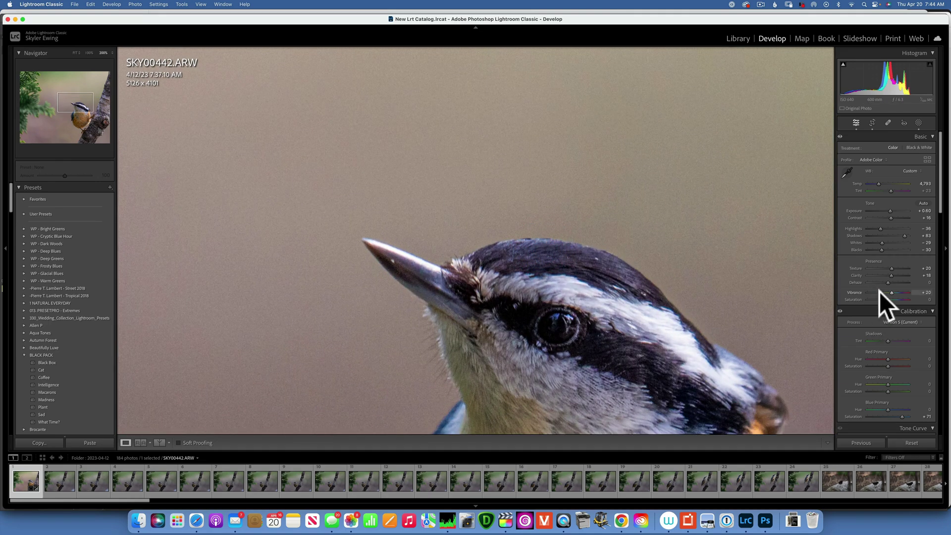
pyautogui.scroll(-5, 881, 292)
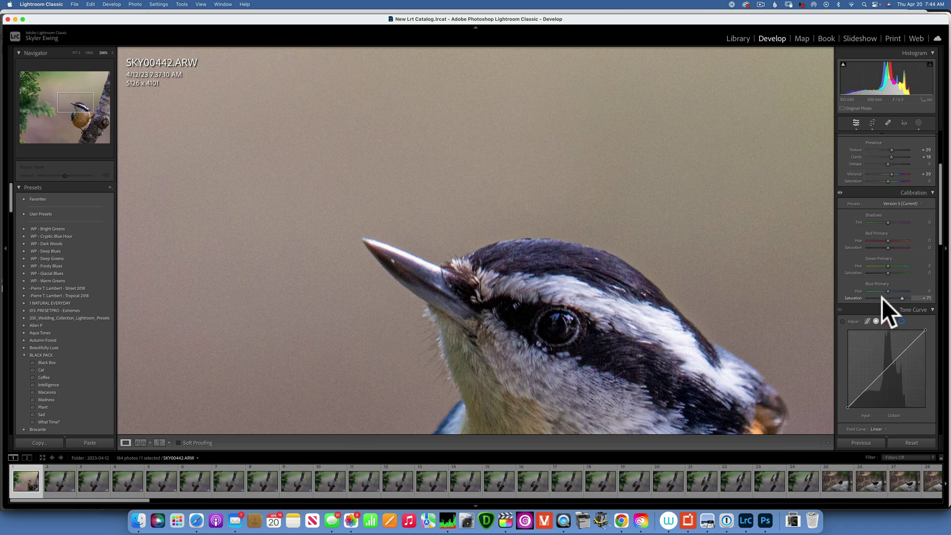
pyautogui.scroll(-8, 880, 297)
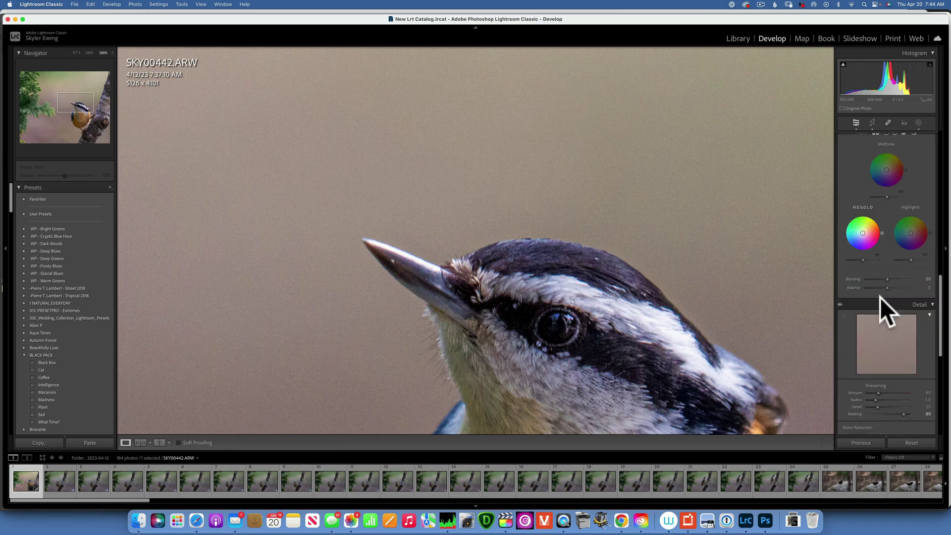
pyautogui.scroll(-3, 881, 312)
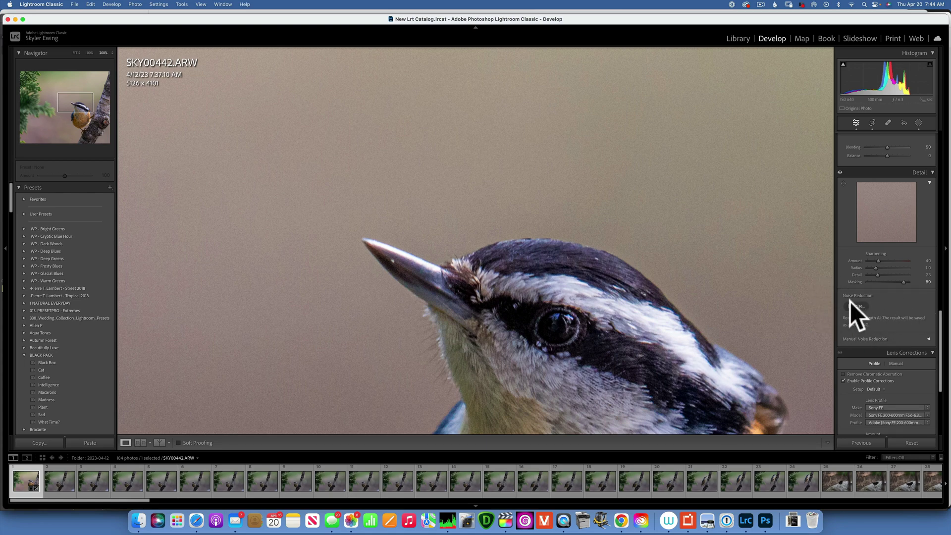
# Step: Expand Manual Noise Reduction and give the photo a one-star rating
pyautogui.click(926, 338)
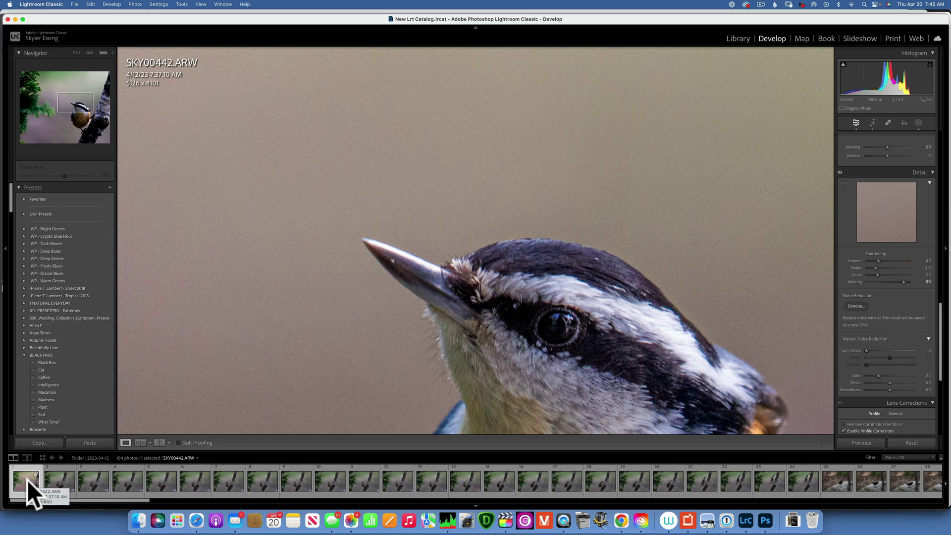
pyautogui.press('1')
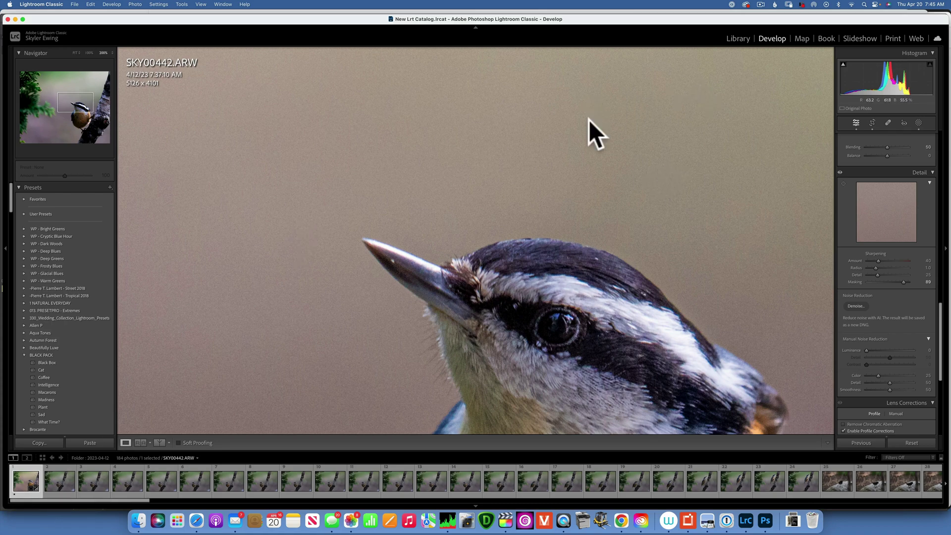
pyautogui.moveTo(563, 241); pyautogui.dragTo(540, 203)
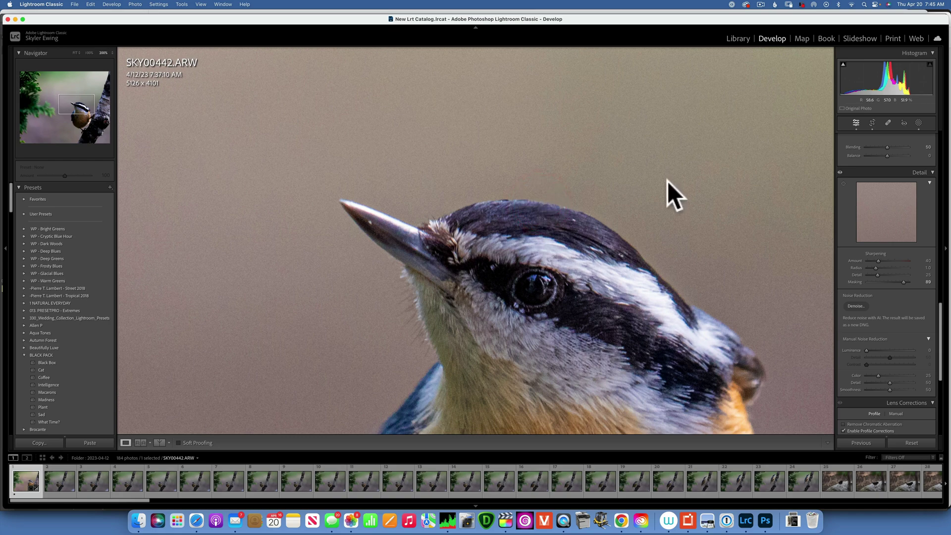
# Step: Compare the AI Denoise preview against the original at the head and beak, leaving Amount at 50
pyautogui.click(858, 306)
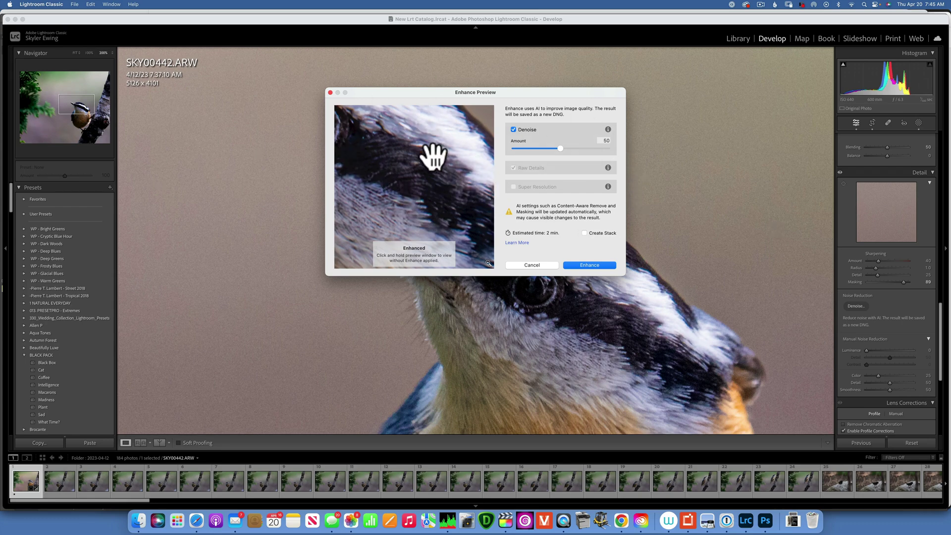
pyautogui.moveTo(432, 152); pyautogui.dragTo(461, 246)
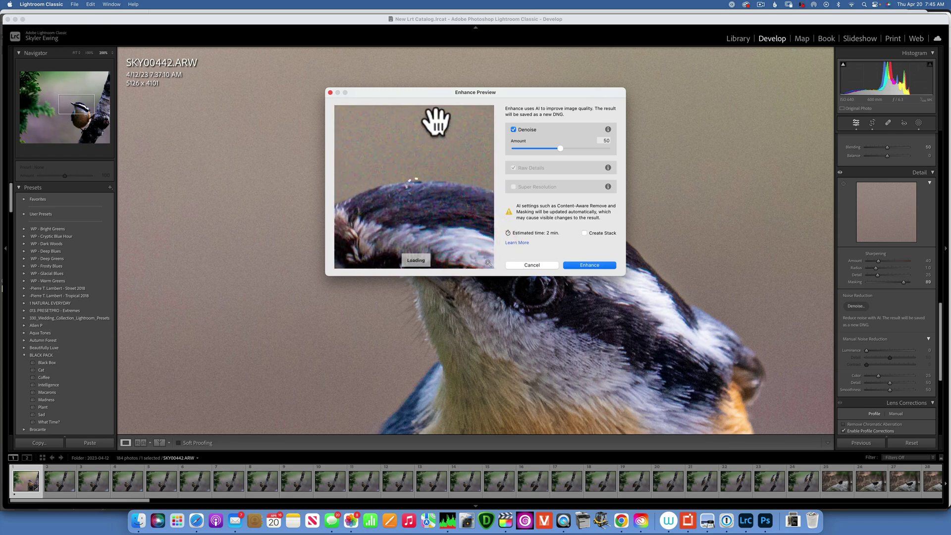
pyautogui.click(390, 196)
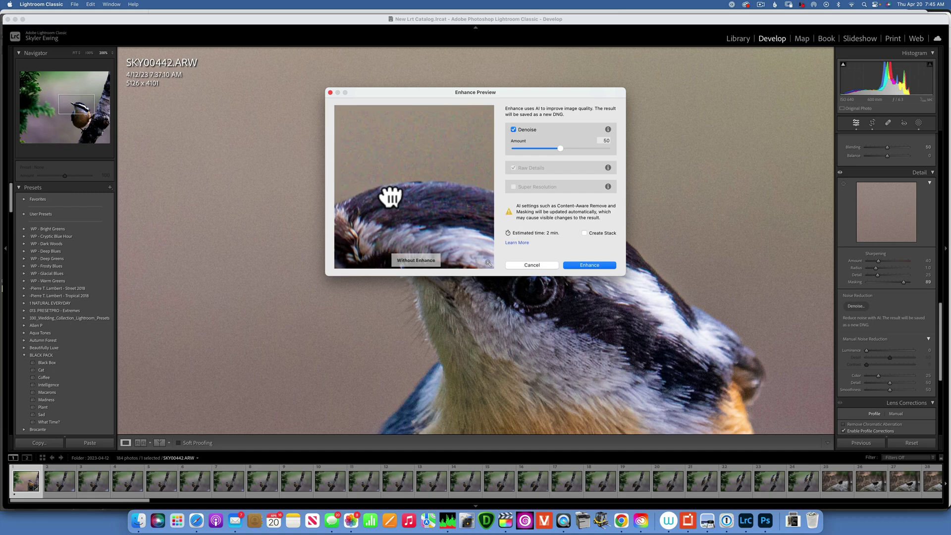
pyautogui.moveTo(391, 196); pyautogui.dragTo(390, 193)
pyautogui.click(390, 192)
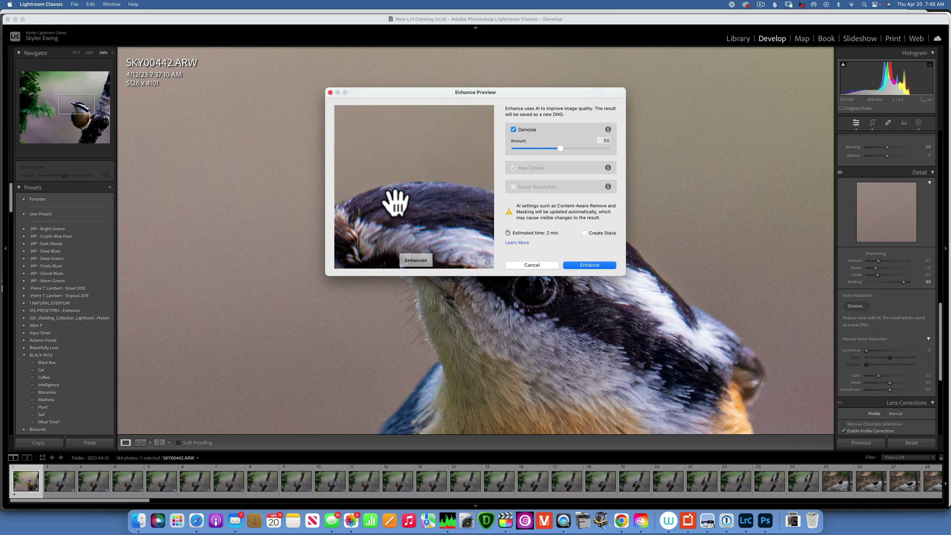
pyautogui.moveTo(393, 202); pyautogui.dragTo(437, 176)
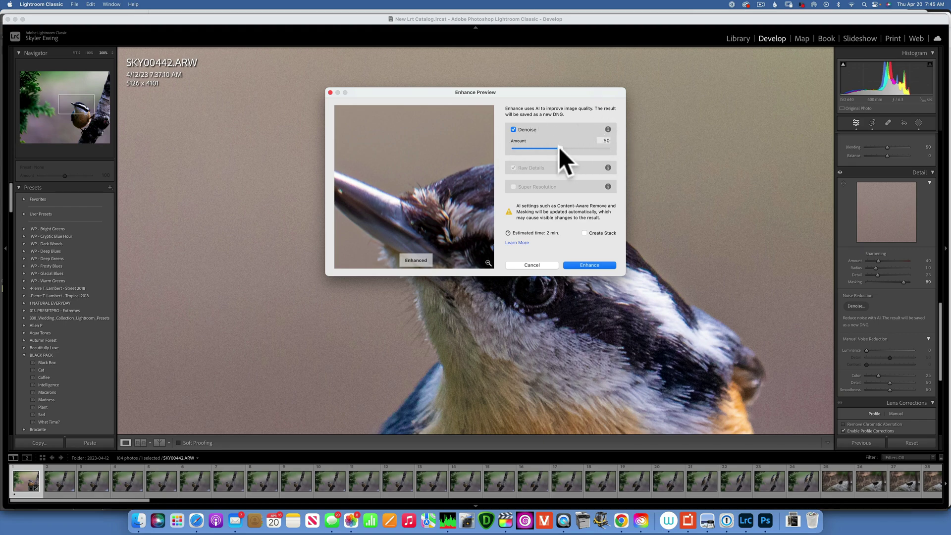
pyautogui.moveTo(620, 148); pyautogui.dragTo(557, 150)
pyautogui.click(393, 177)
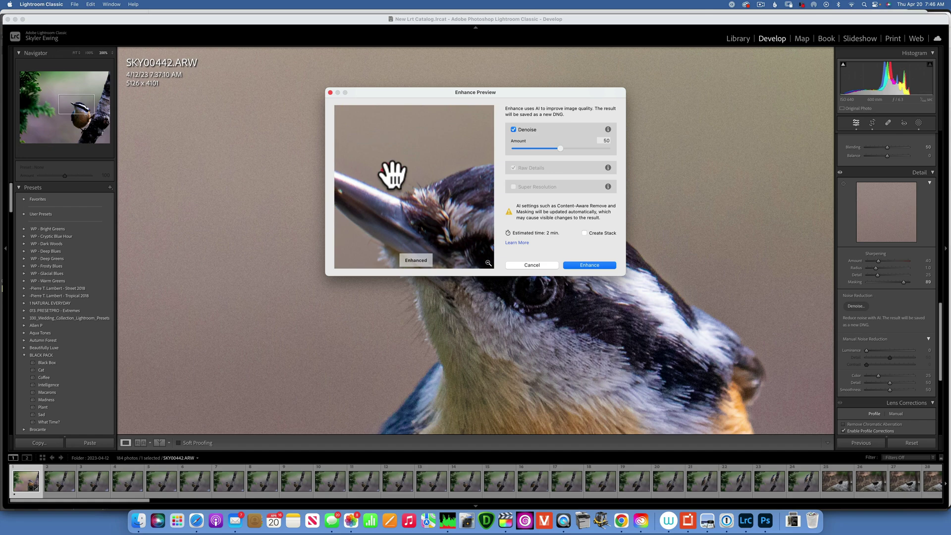
pyautogui.click(393, 177)
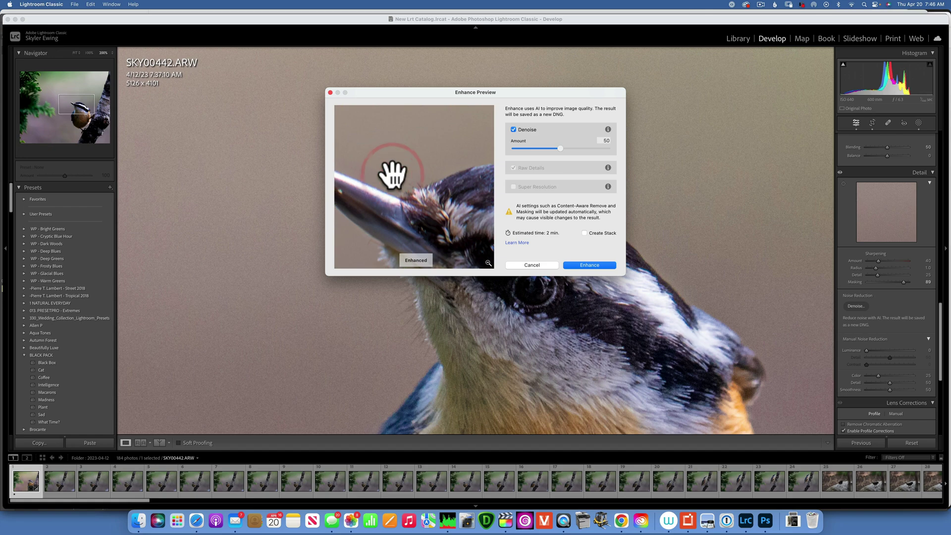
# Step: Run AI Denoise at amount 50 to create SKY00442-Enhanced-NR.dng
pyautogui.click(589, 265)
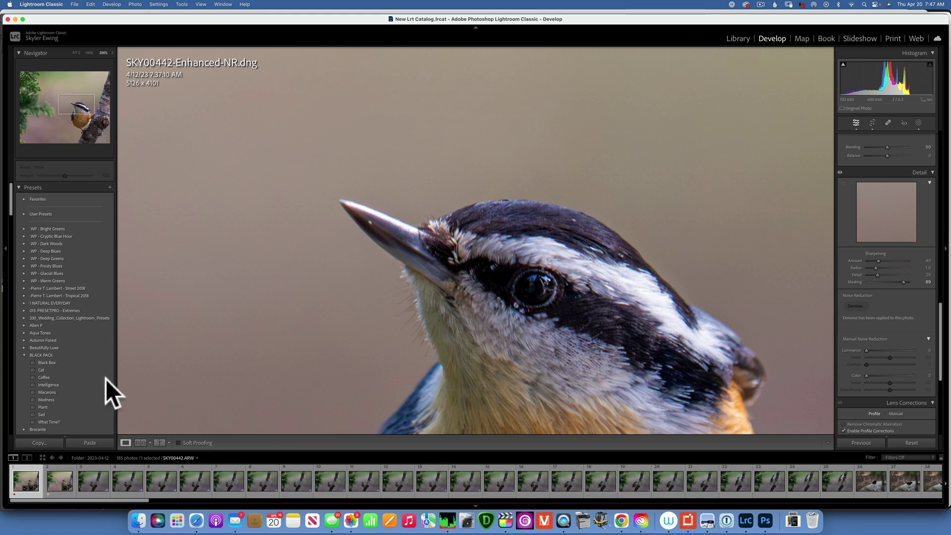
pyautogui.click(59, 483)
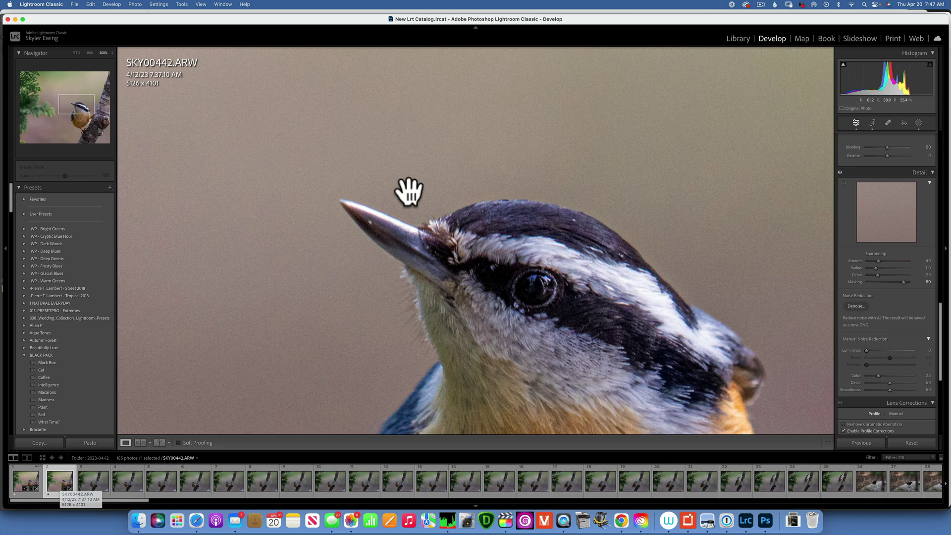
pyautogui.click(28, 480)
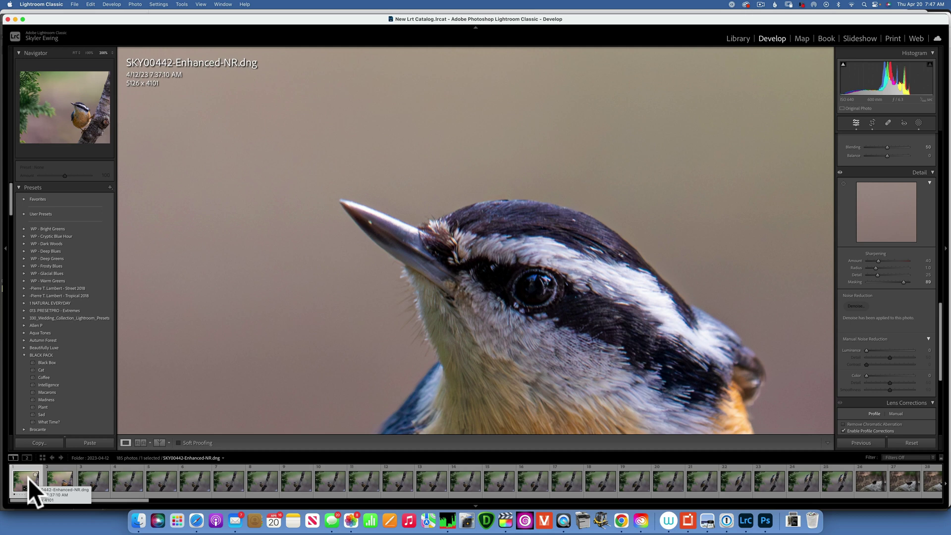
pyautogui.press('2')
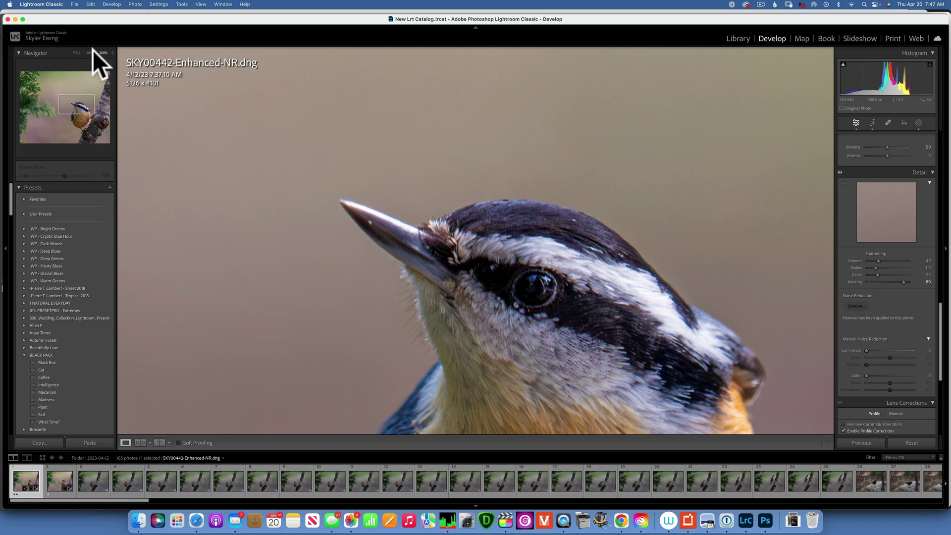
pyautogui.click(76, 52)
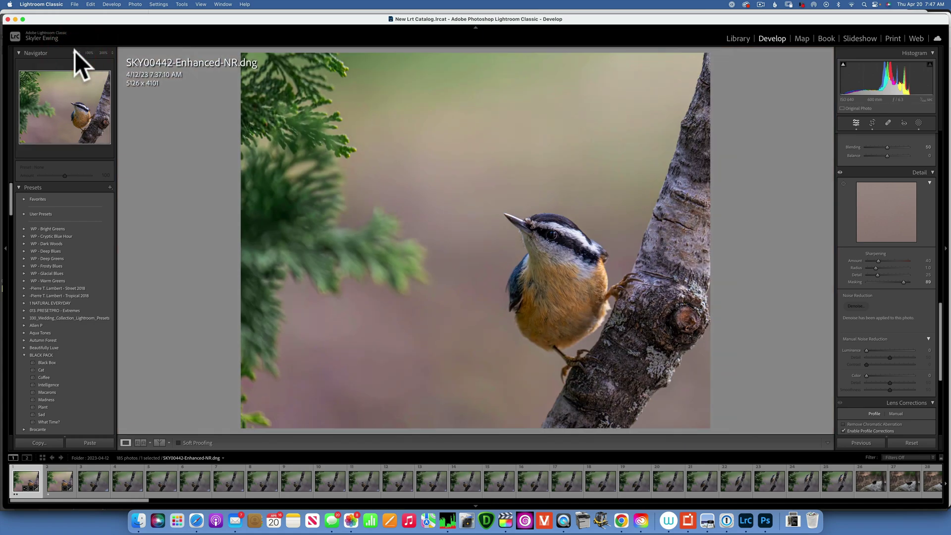
pyautogui.click(60, 479)
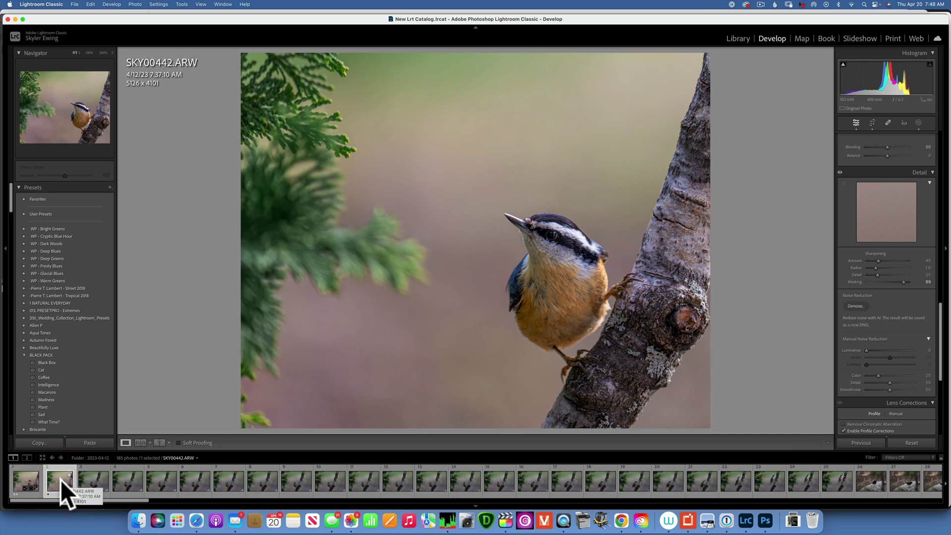
pyautogui.click(30, 484)
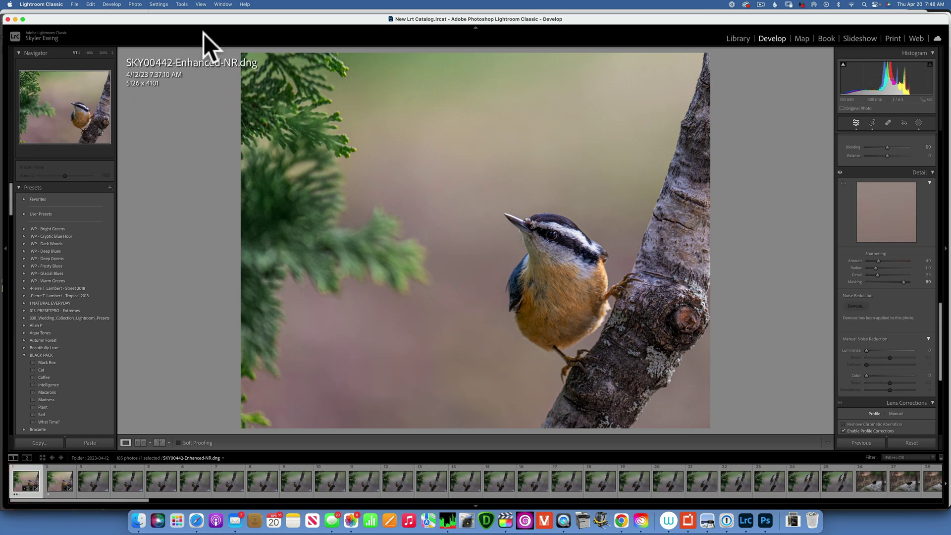
pyautogui.click(89, 52)
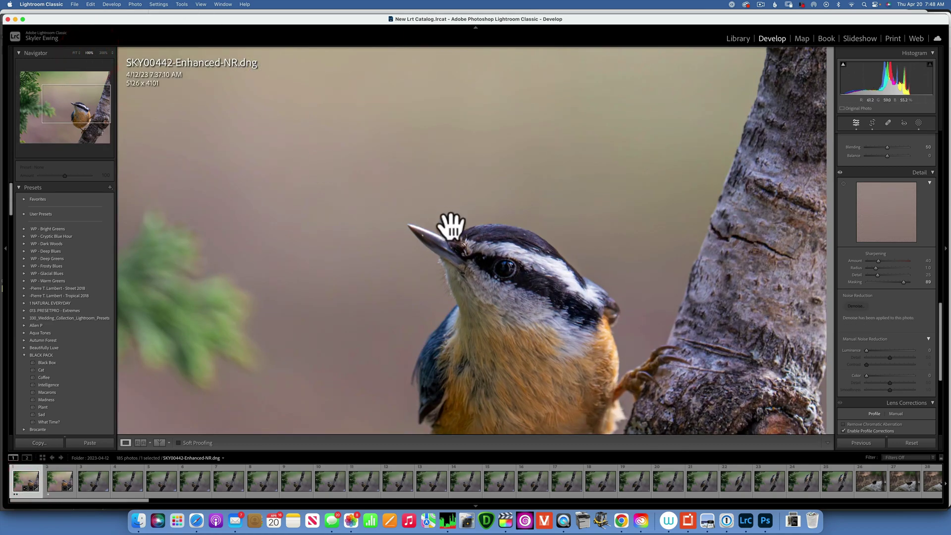
pyautogui.moveTo(531, 276); pyautogui.dragTo(423, 180)
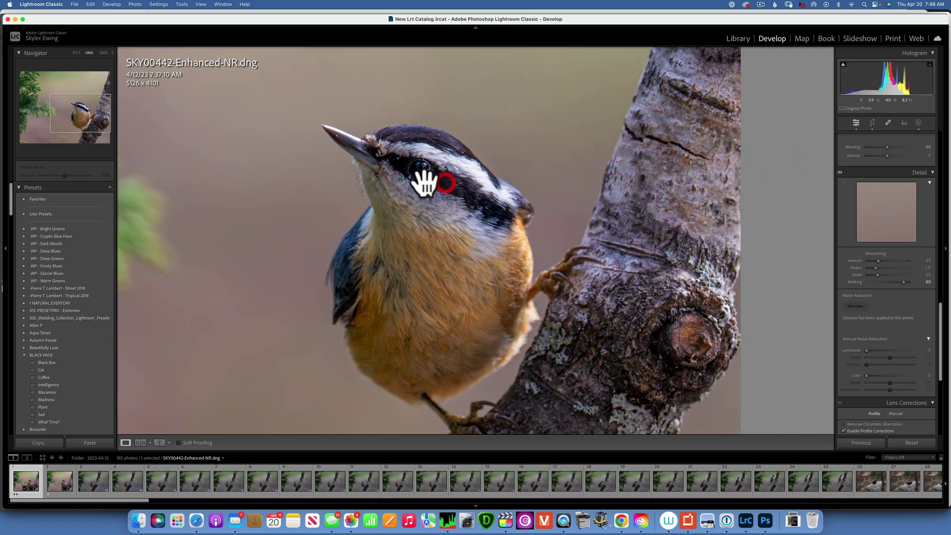
pyautogui.moveTo(647, 250); pyautogui.dragTo(647, 347)
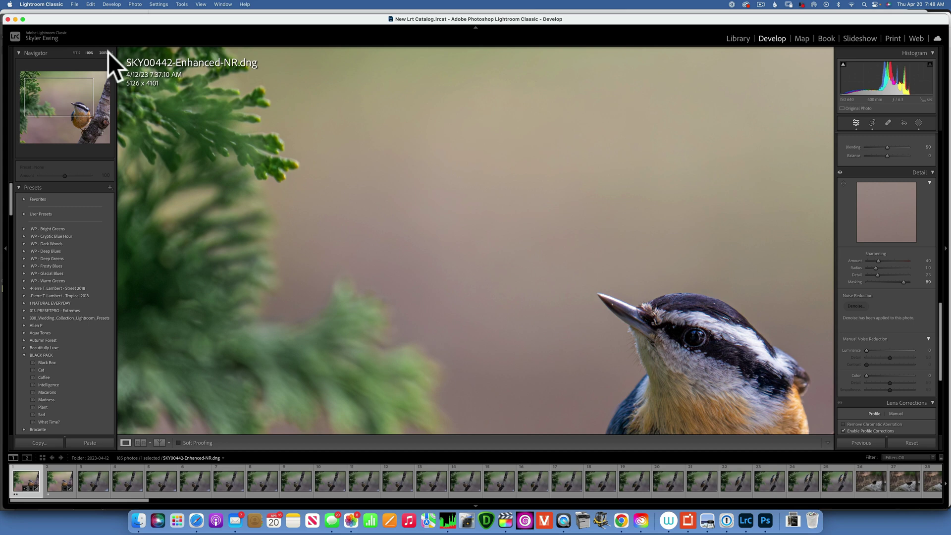
pyautogui.click(73, 53)
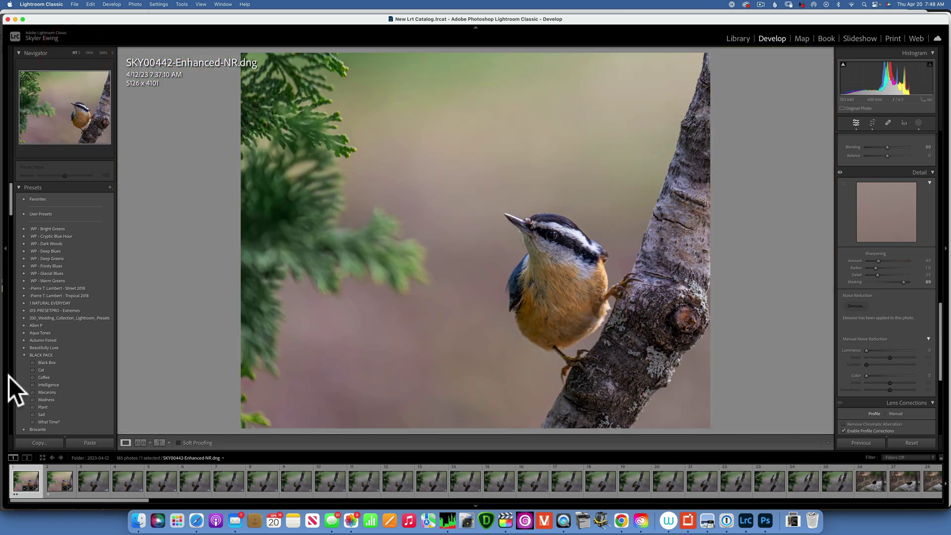
# Step: Send the original SKY00442.ARW to Topaz DeNoise AI as a copy with Lightroom adjustments
pyautogui.click(61, 479)
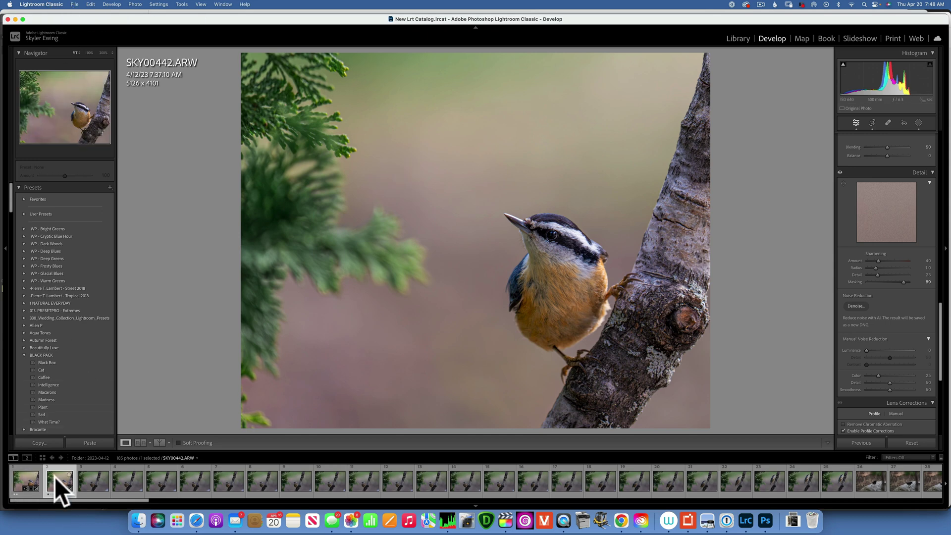
pyautogui.click(135, 4)
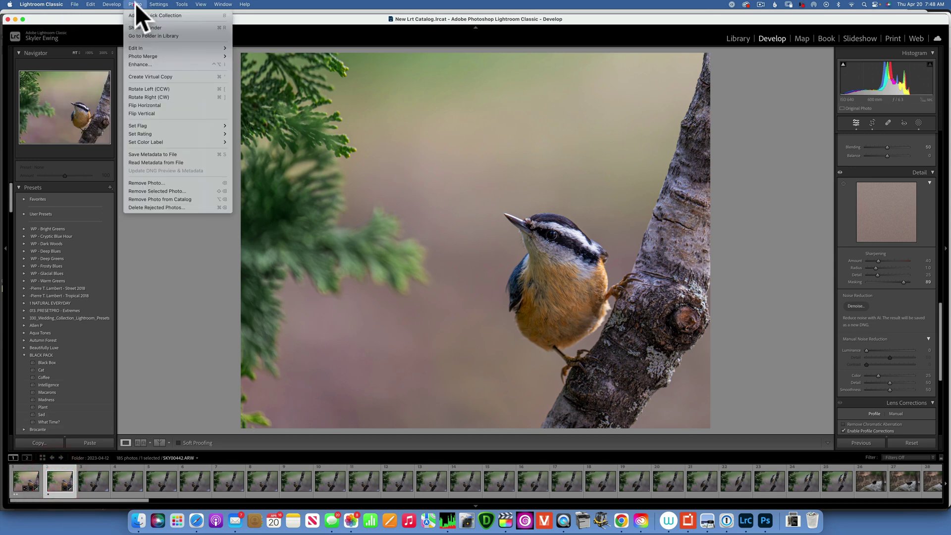
pyautogui.moveTo(140, 49)
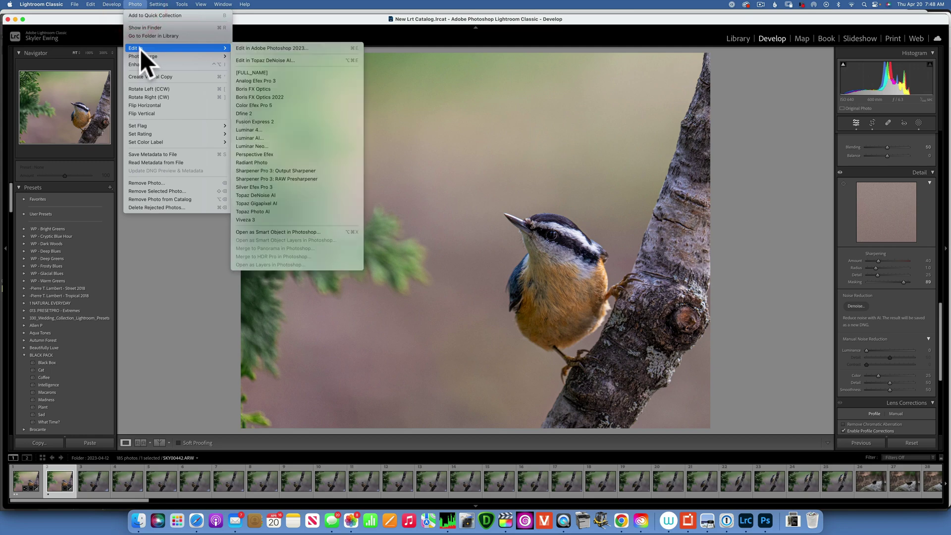
pyautogui.click(275, 195)
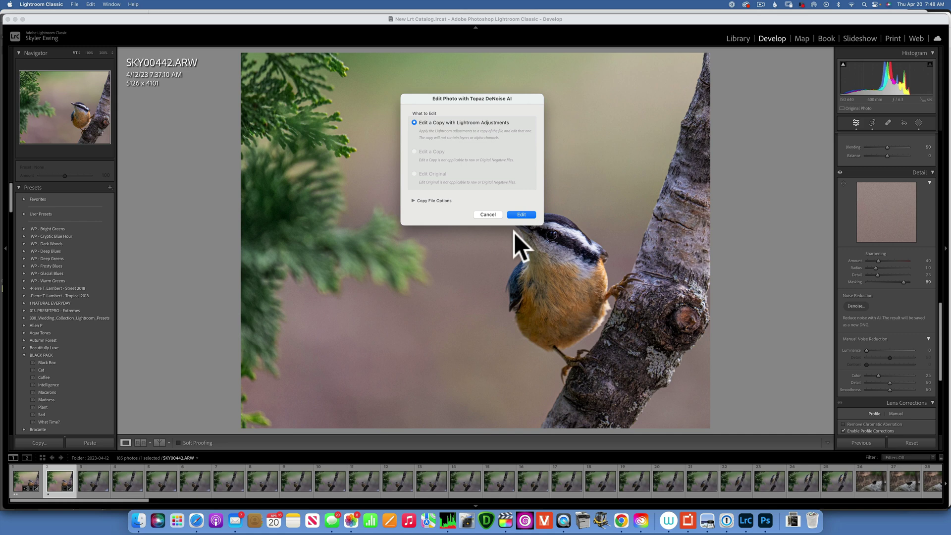
pyautogui.click(524, 214)
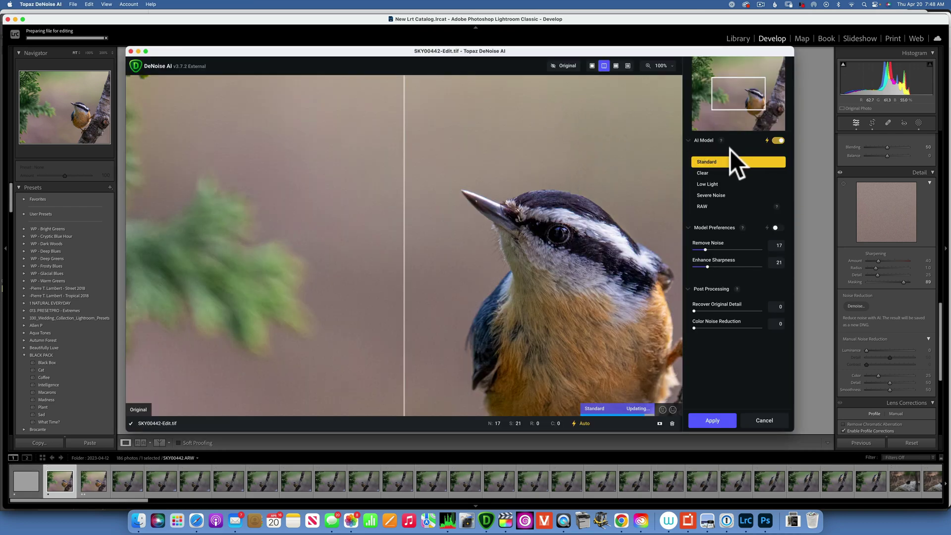
# Step: Enable automatic Model Preferences and lower Enhance Sharpness to 10, checking the beak in split view
pyautogui.click(777, 228)
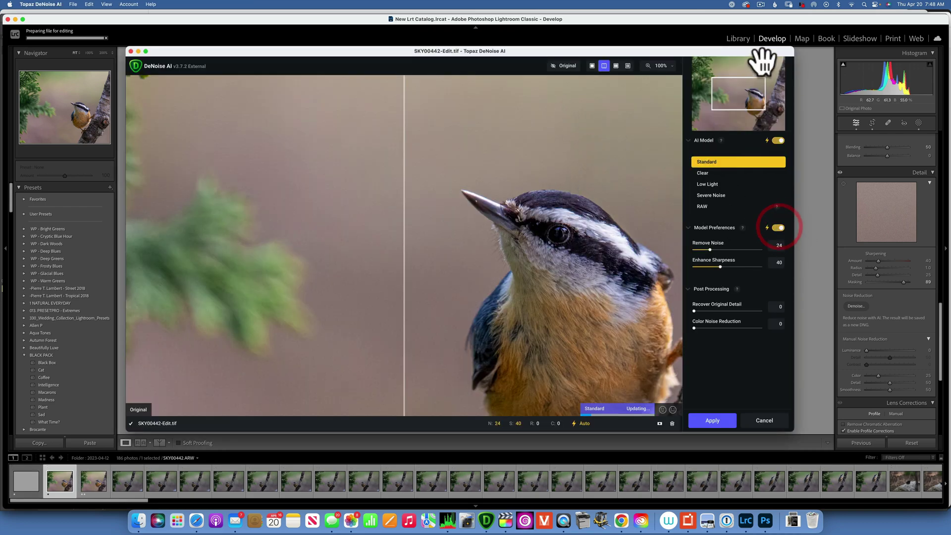
pyautogui.moveTo(745, 95); pyautogui.dragTo(746, 94)
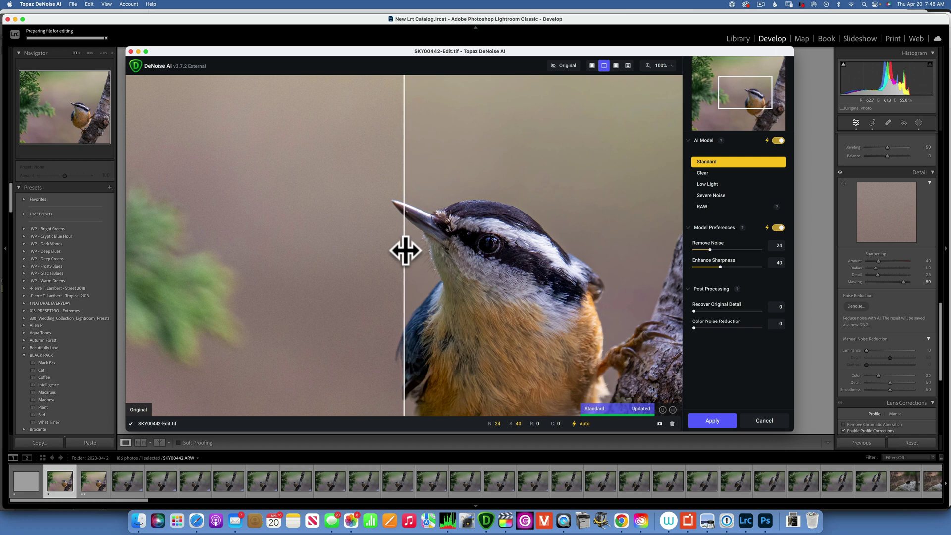
pyautogui.moveTo(404, 252); pyautogui.dragTo(400, 230)
pyautogui.click(441, 240)
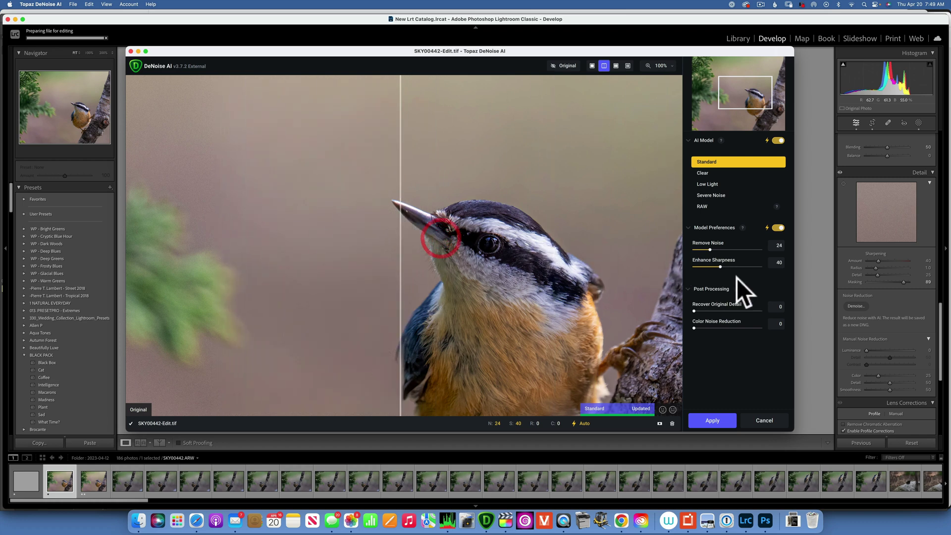
pyautogui.click(700, 266)
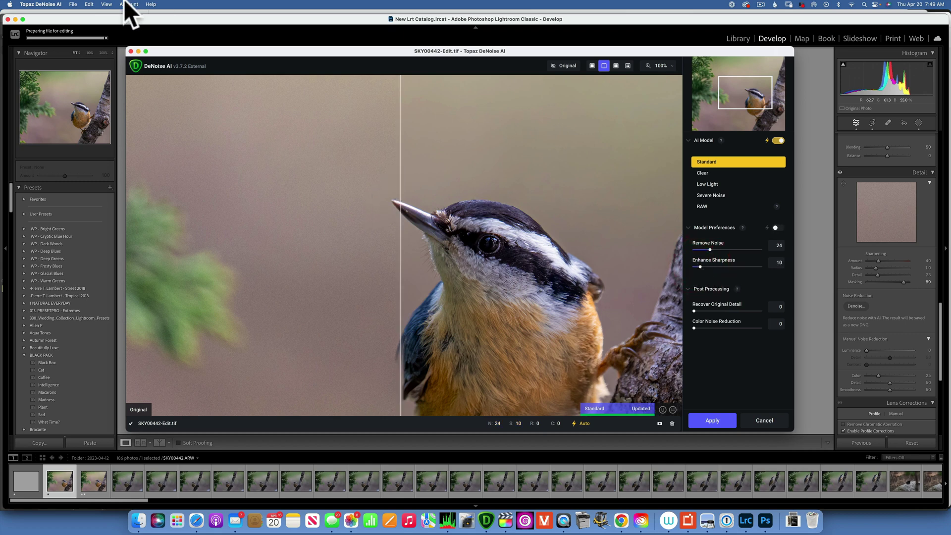
# Step: Inspect the bird's head at 200% in split view, then apply the denoise
pyautogui.click(671, 68)
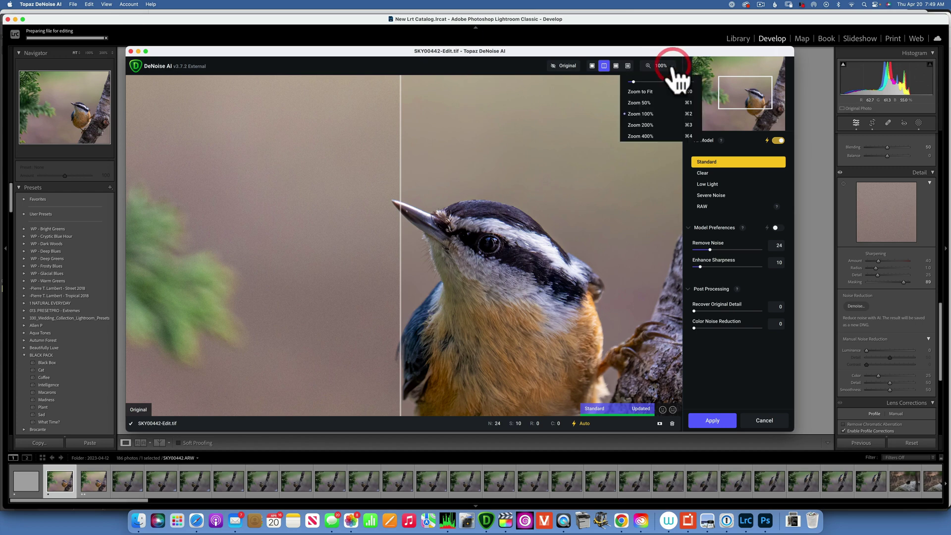
pyautogui.click(644, 126)
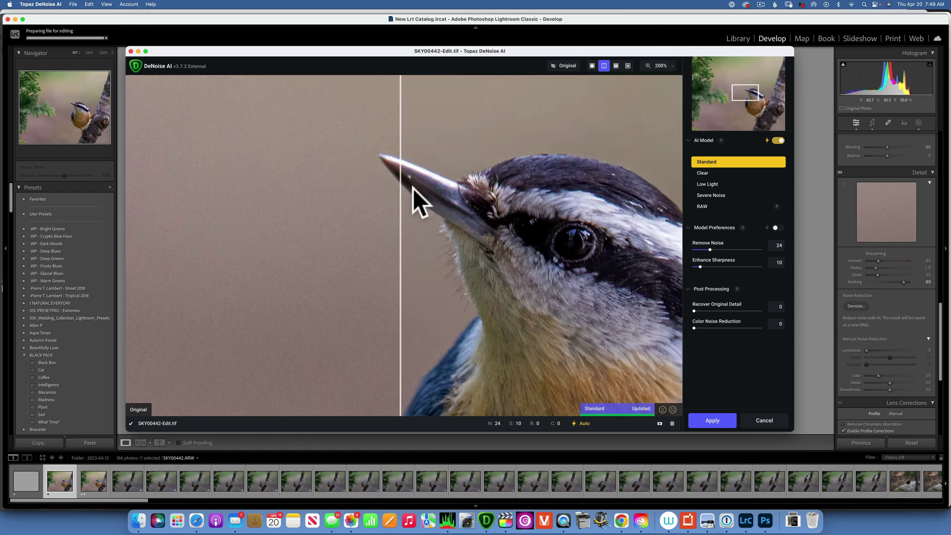
pyautogui.click(750, 89)
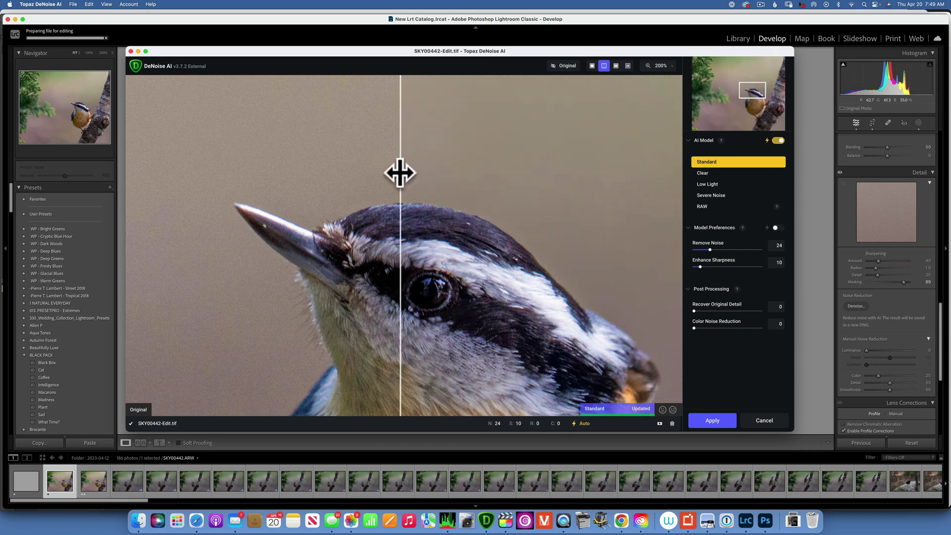
pyautogui.moveTo(401, 173); pyautogui.dragTo(369, 138)
pyautogui.click(713, 421)
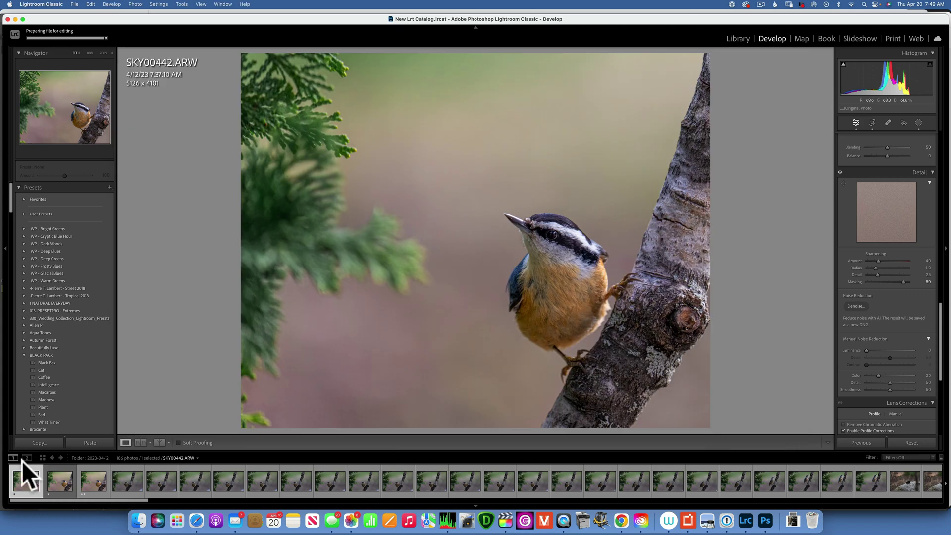
# Step: Rate SKY00442-Edit.tif three stars, then view the DNG and the original ARW
pyautogui.click(27, 480)
pyautogui.click(29, 479)
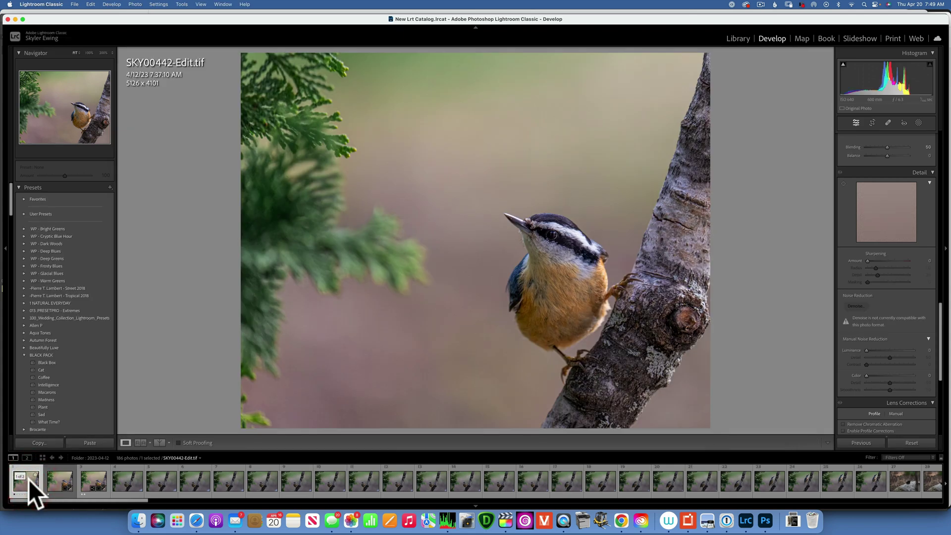
pyautogui.press('3')
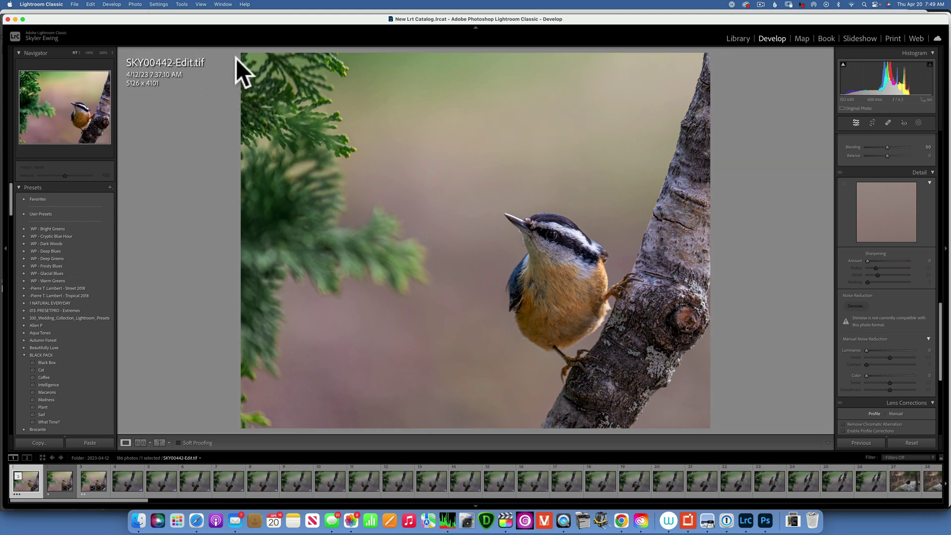
pyautogui.click(99, 483)
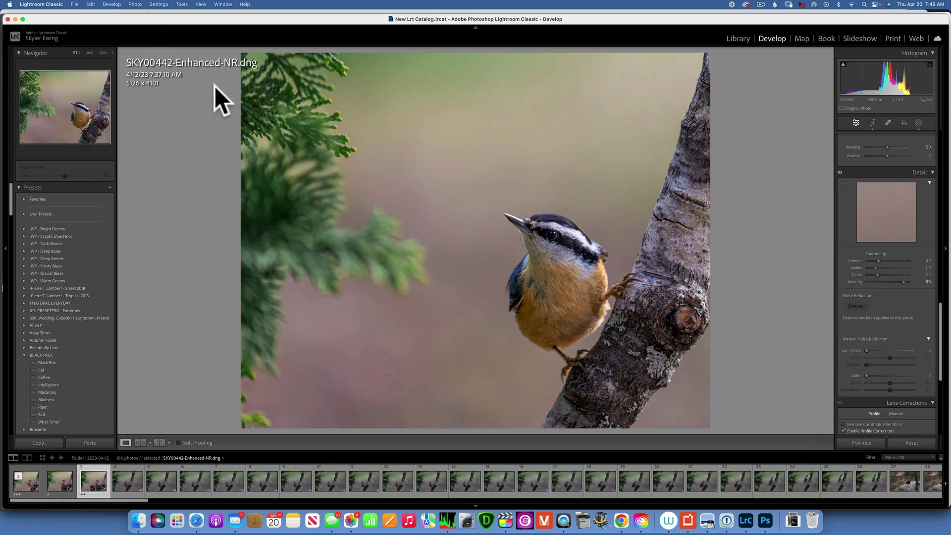
pyautogui.click(61, 484)
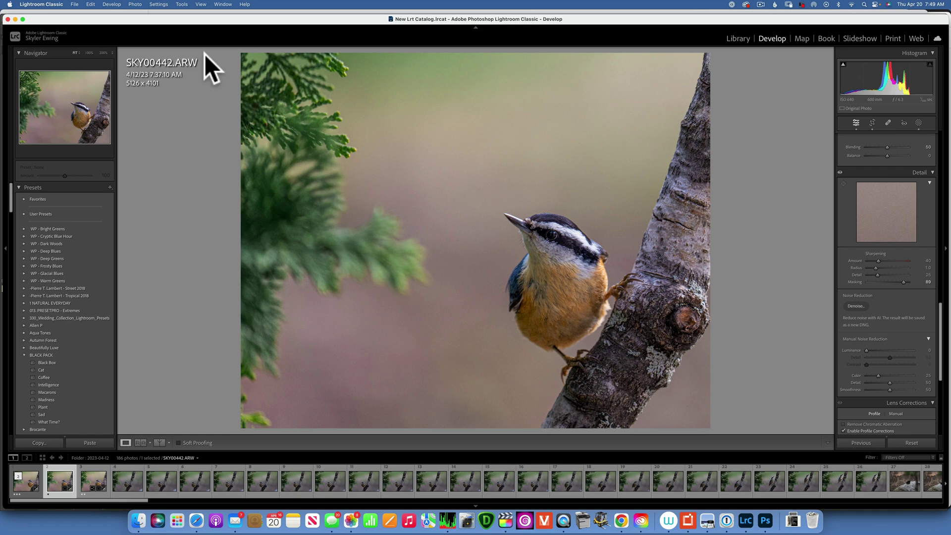
# Step: Zoom to 100%, select SKY00442-Enhanced-NR.dng, and add SKY00442-Edit.tif to the selection
pyautogui.click(311, 317)
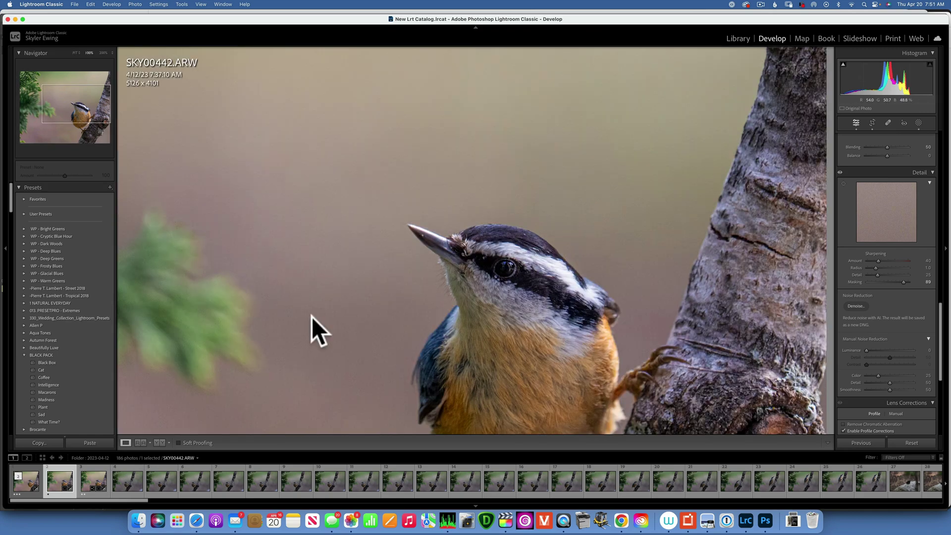
pyautogui.click(96, 477)
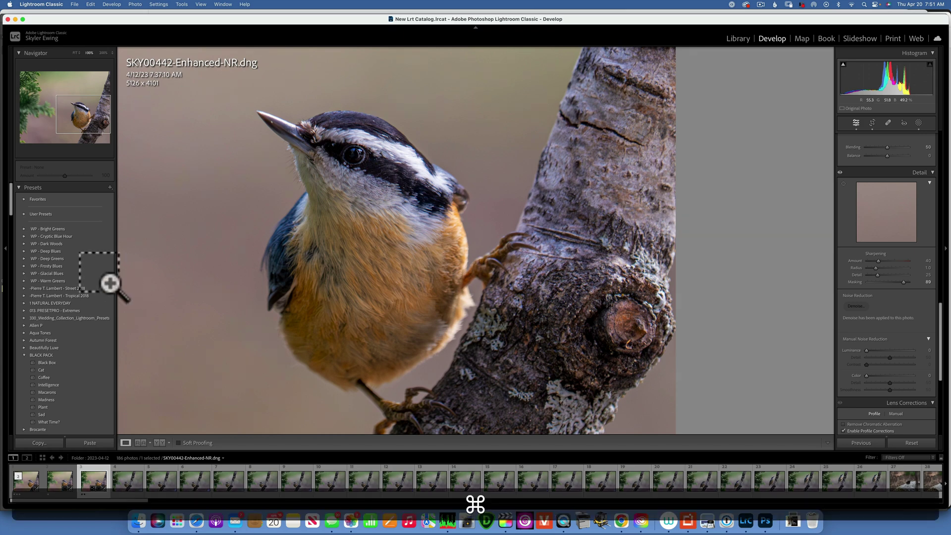
pyautogui.keyDown('super'); pyautogui.click(26, 485); pyautogui.keyUp('super')
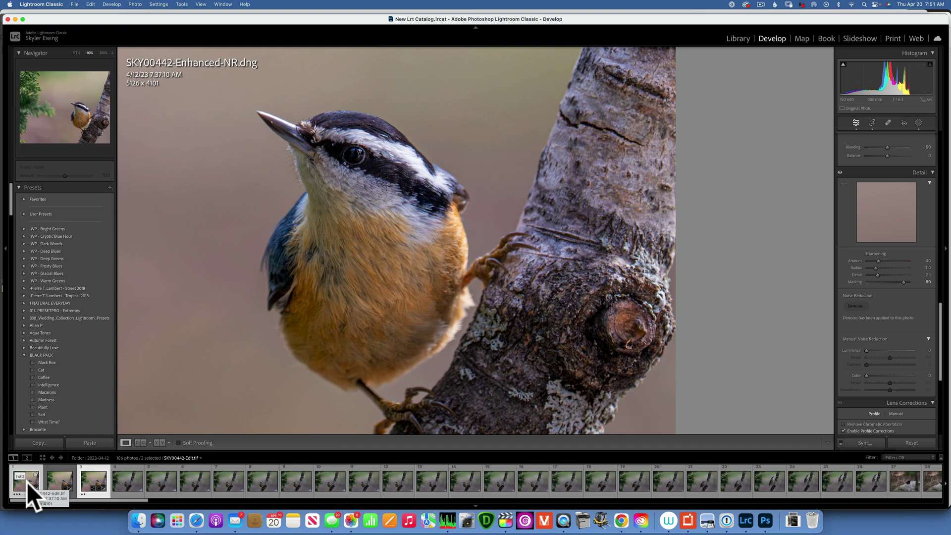
# Step: Show left-right Before/After view and pan across the nuthatch's head, feet and breast feathers
pyautogui.click(159, 441)
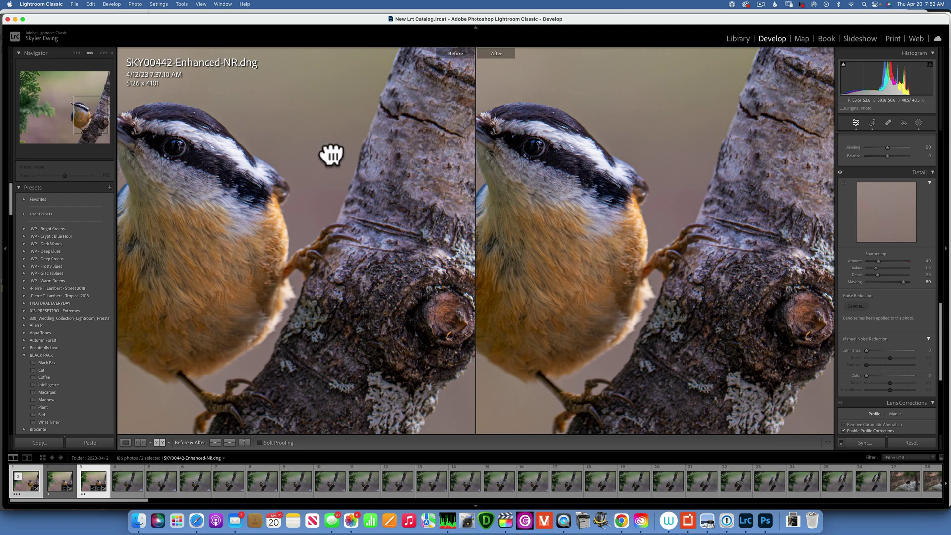
pyautogui.moveTo(331, 155); pyautogui.dragTo(452, 253)
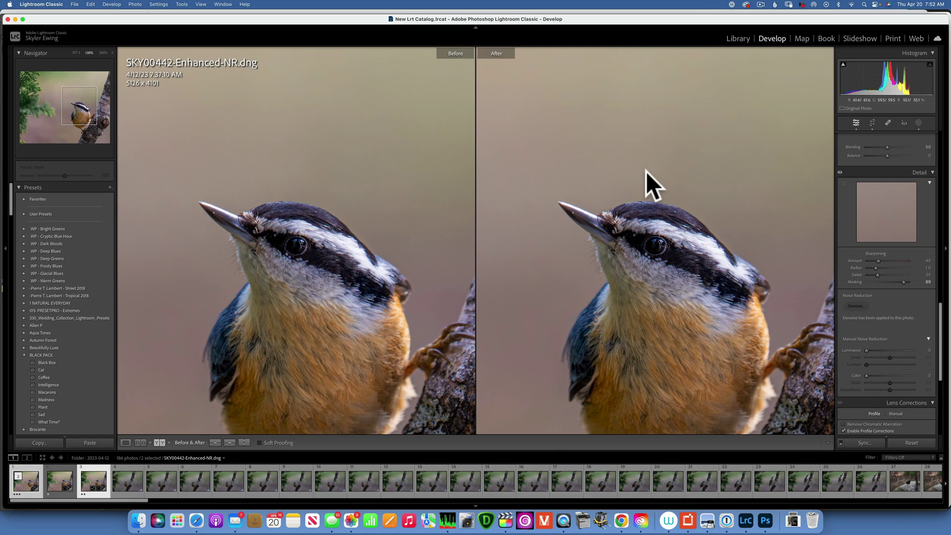
pyautogui.moveTo(384, 170); pyautogui.dragTo(362, 148)
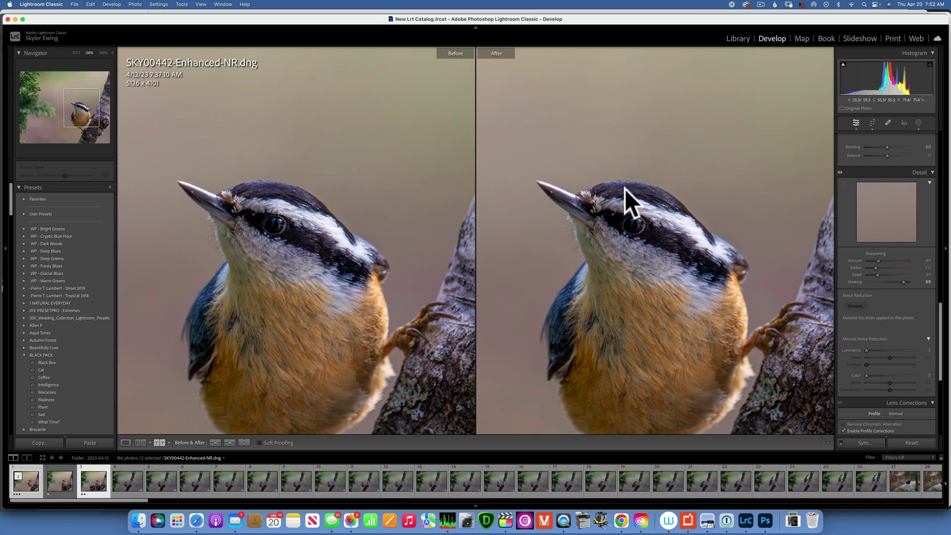
pyautogui.moveTo(286, 259); pyautogui.dragTo(311, 294)
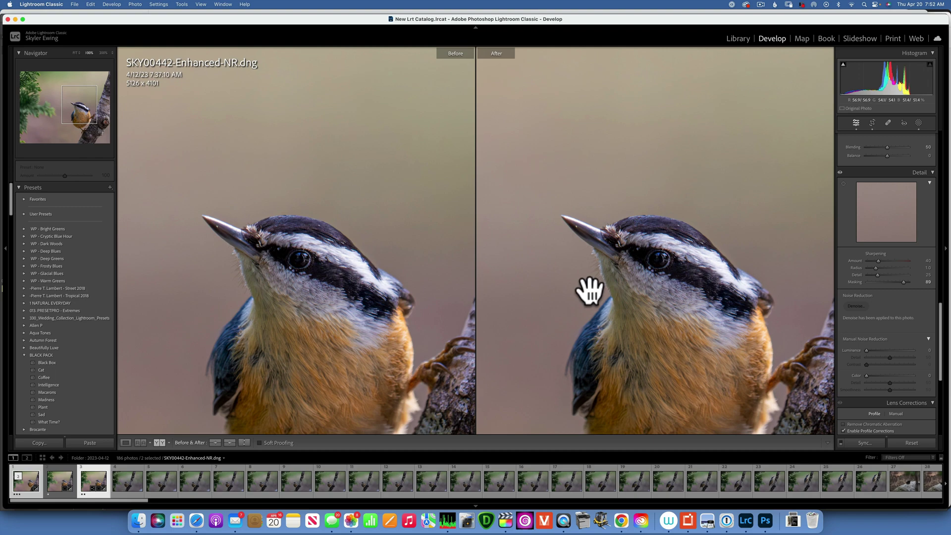
pyautogui.moveTo(738, 287); pyautogui.dragTo(795, 219)
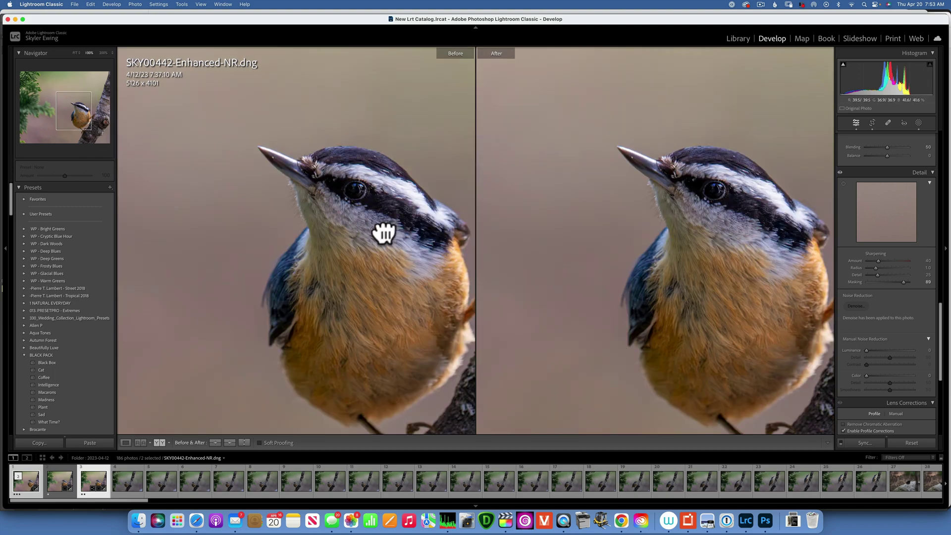
pyautogui.moveTo(382, 229); pyautogui.dragTo(337, 281)
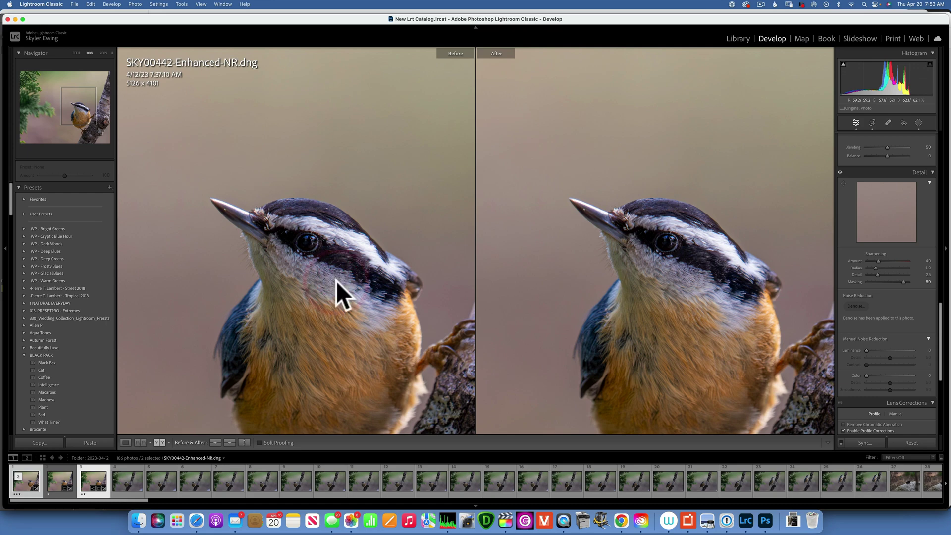
pyautogui.moveTo(313, 253); pyautogui.dragTo(283, 166)
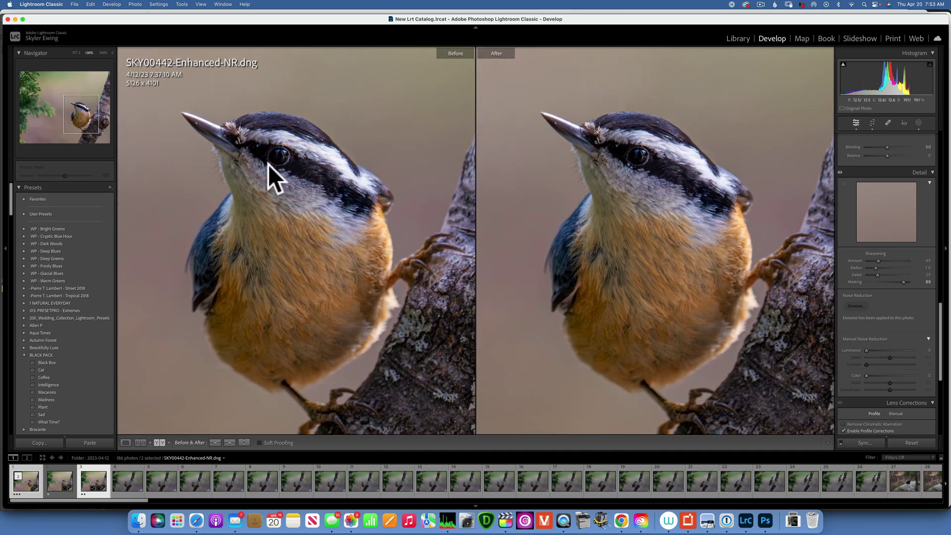
pyautogui.moveTo(656, 187); pyautogui.dragTo(668, 168)
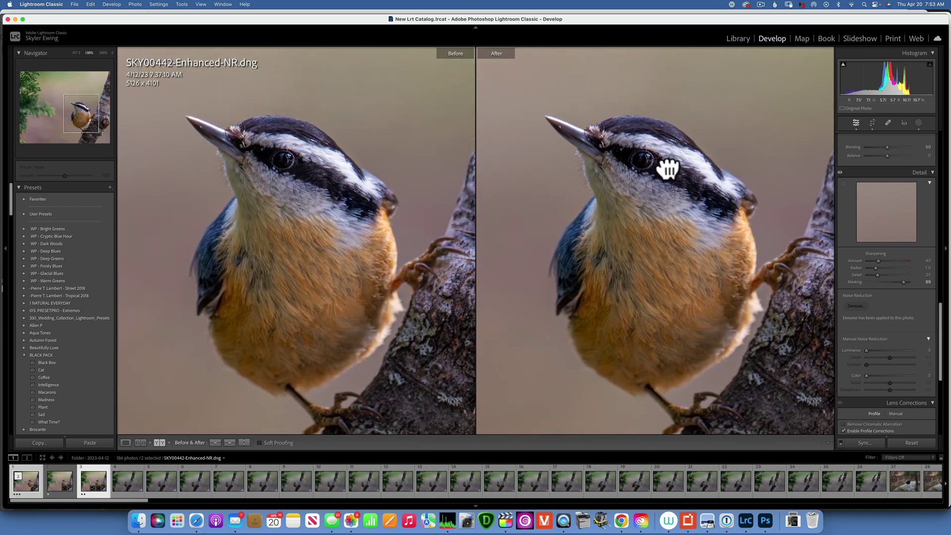
pyautogui.moveTo(287, 191); pyautogui.dragTo(305, 234)
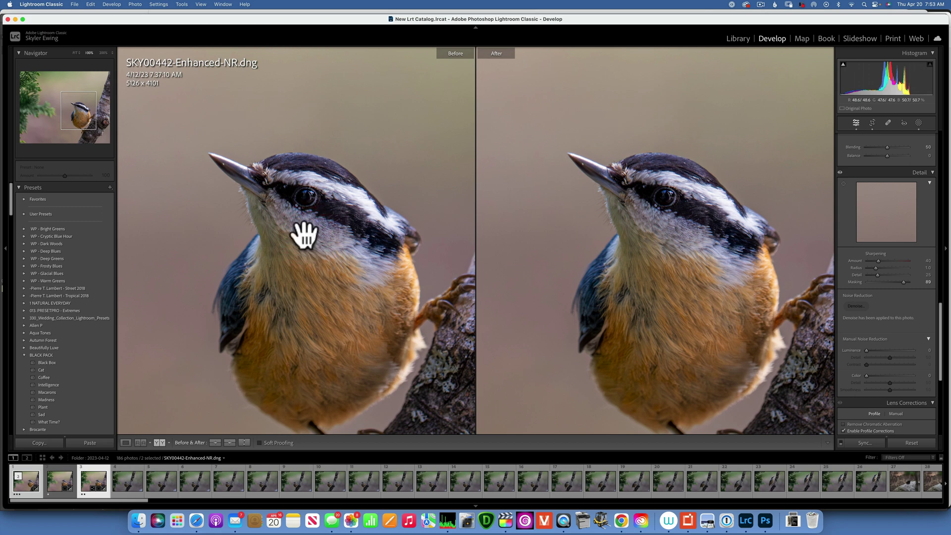